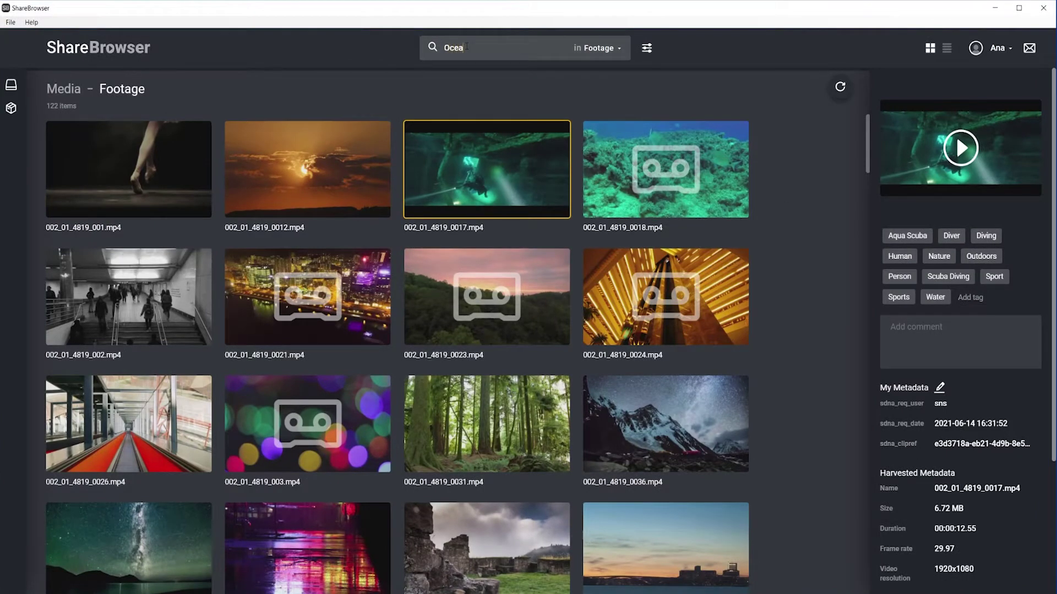
Search Footage for 'Ocean', preview clip 002_01_4819_0060, and select four result clips.
{"action": "key", "text": "Return"}
{"action": "left_click", "coordinate": [495, 194]}
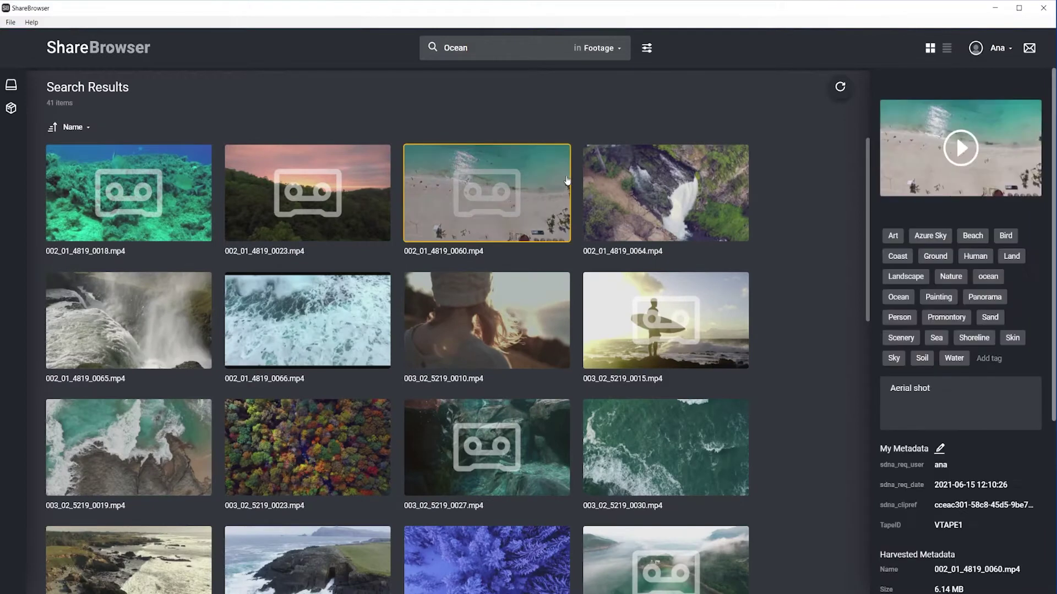
{"action": "left_click", "coordinate": [964, 146]}
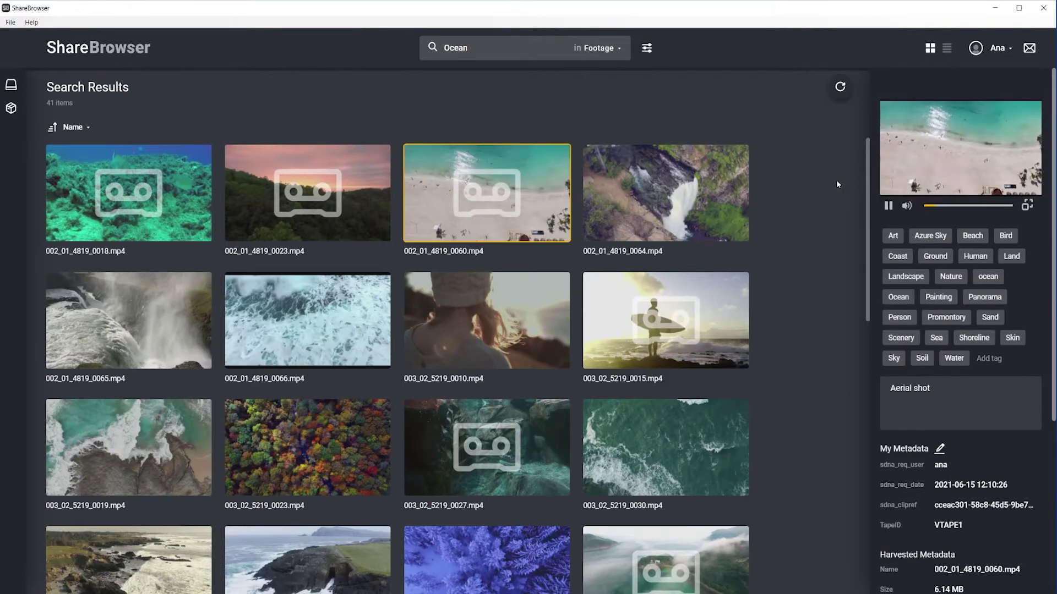
{"action": "left_click", "coordinate": [697, 229]}
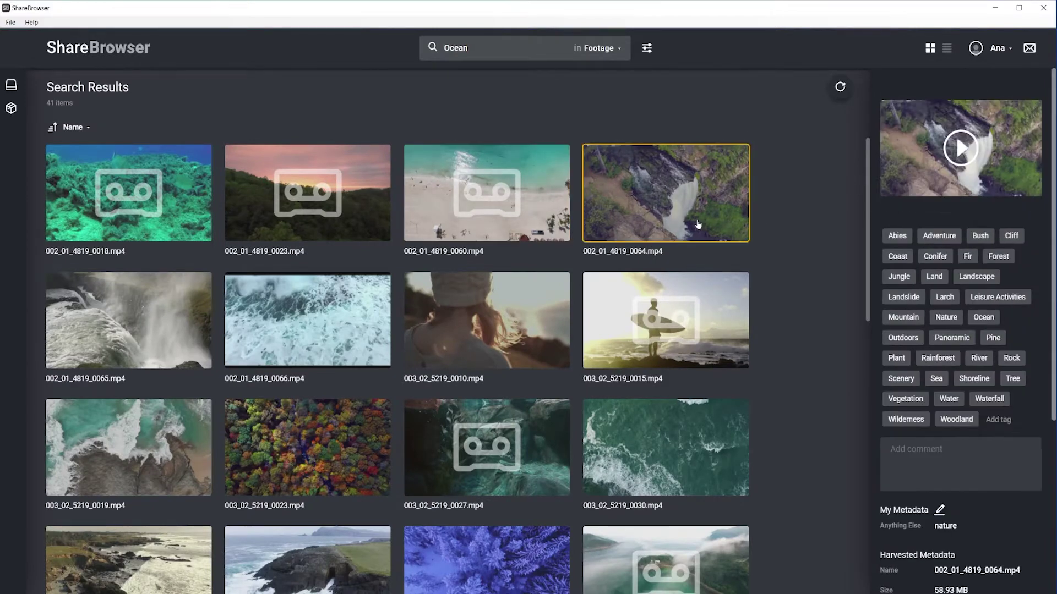
{"action": "left_click", "coordinate": [503, 322], "text": "shift"}
{"action": "right_click", "coordinate": [502, 322]}
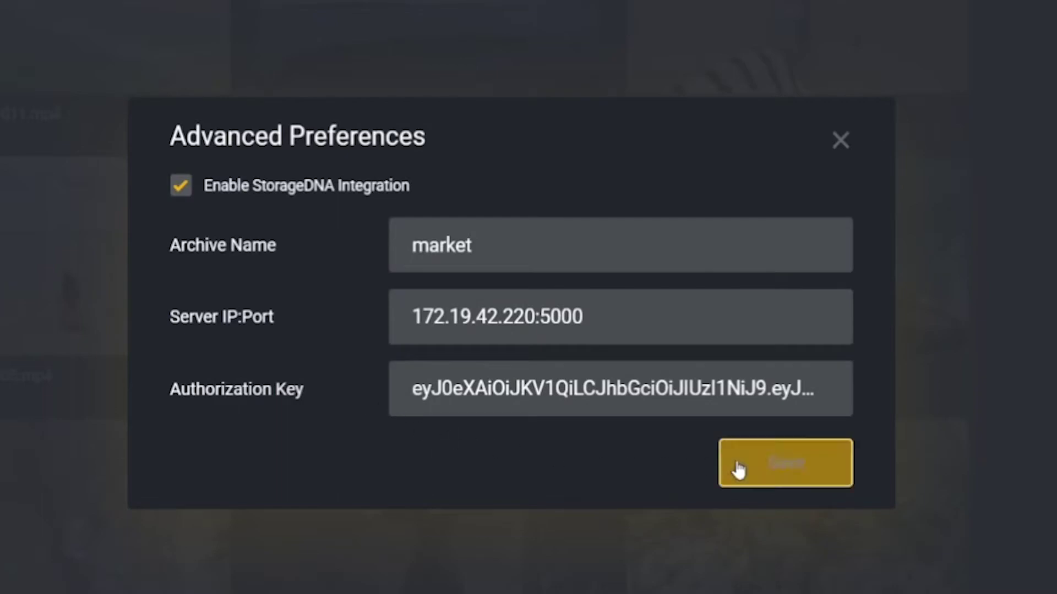
Save the StorageDNA integration settings: archive name, server IP:Port and authorization key.
{"action": "left_click", "coordinate": [777, 468]}
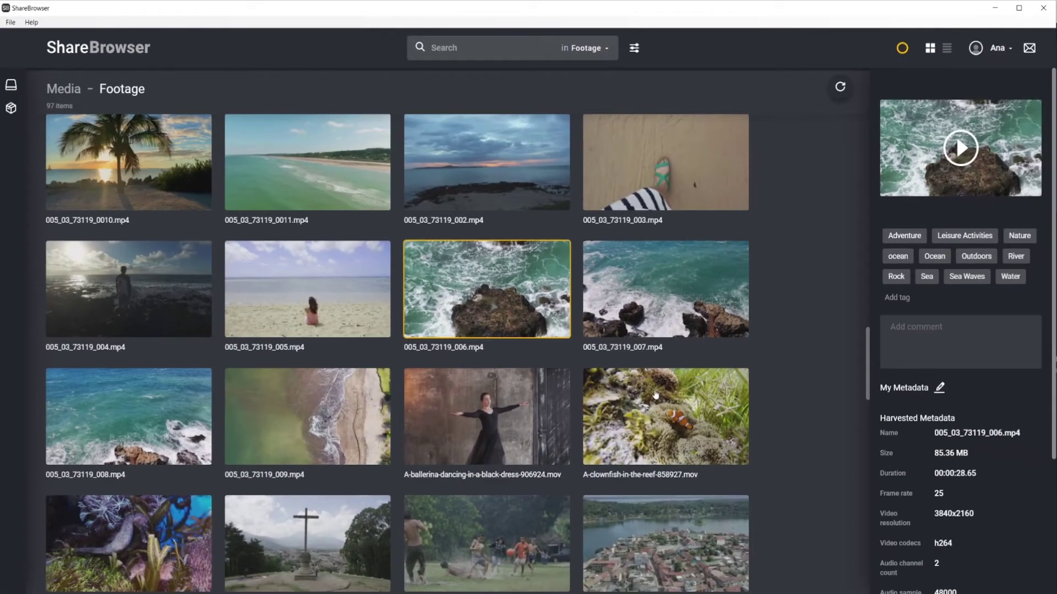
Archive Old footage from Media, then open it to view clip 002_01_4819_0036's archive metadata.
{"action": "left_click", "coordinate": [63, 89]}
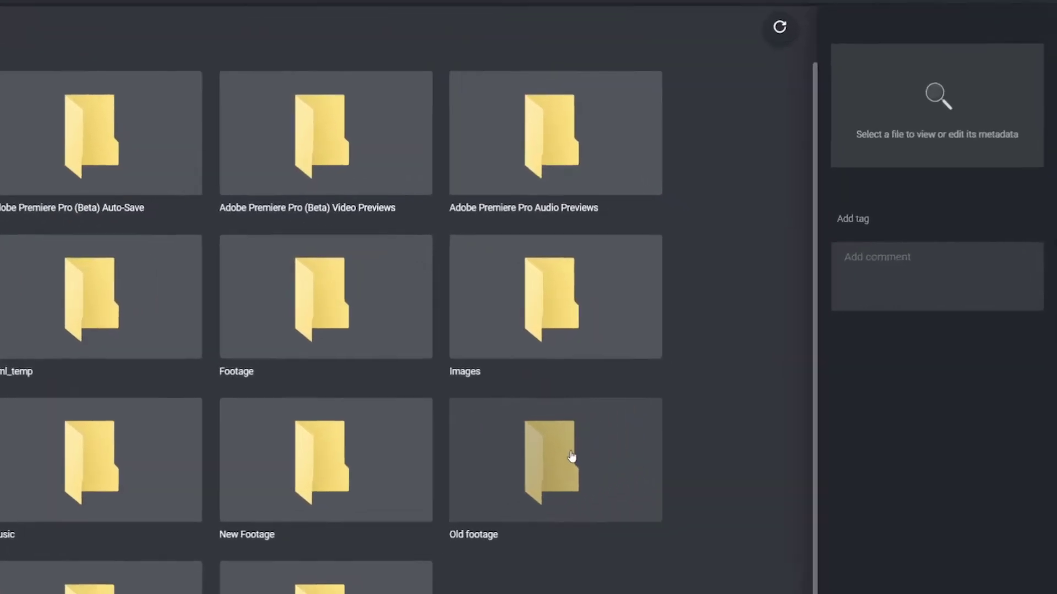
{"action": "right_click", "coordinate": [677, 420]}
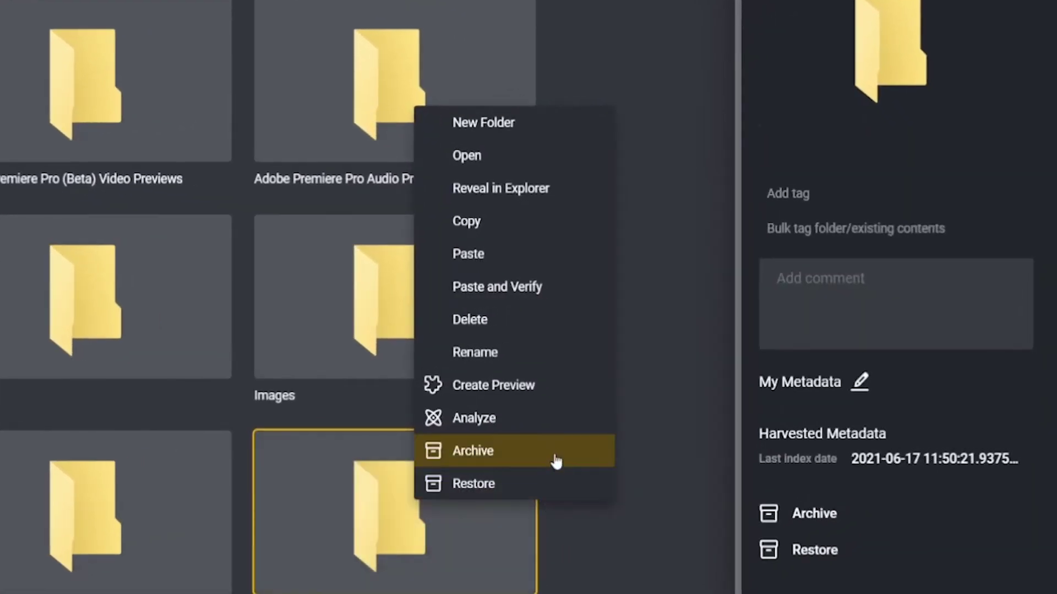
{"action": "left_click", "coordinate": [555, 460]}
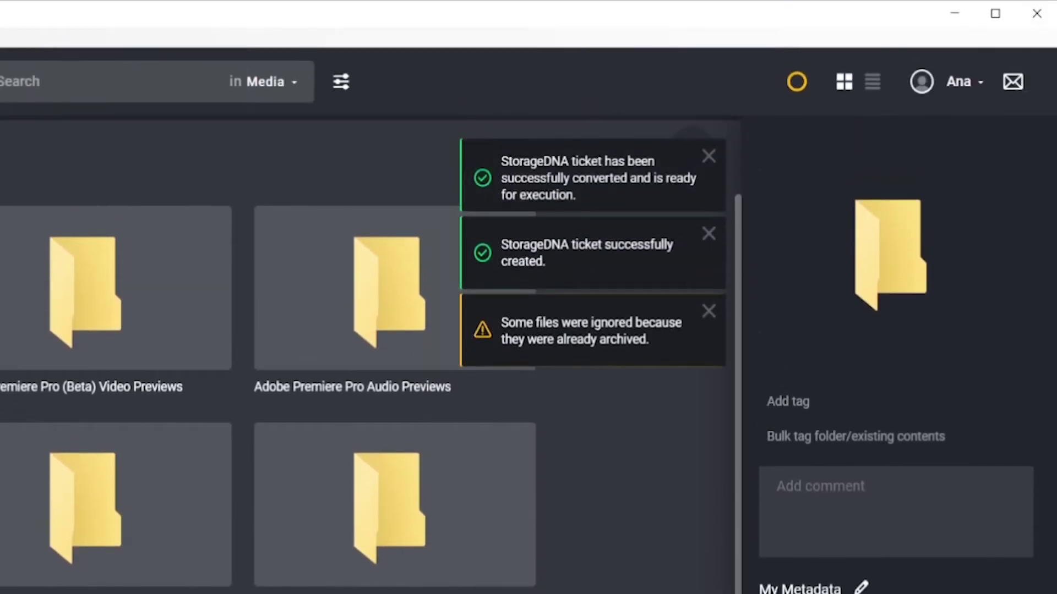
{"action": "double_click", "coordinate": [504, 578]}
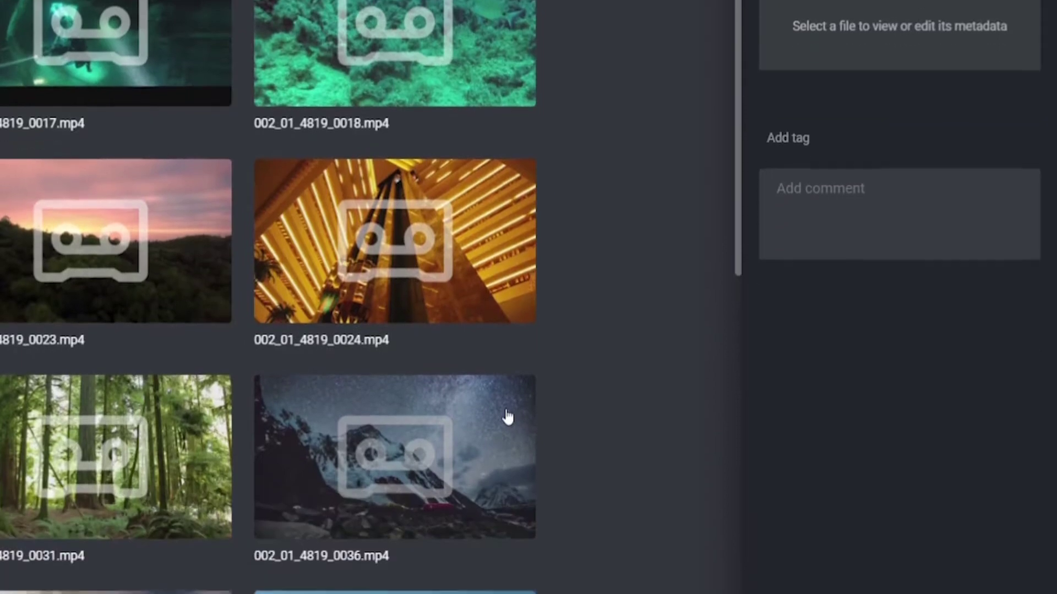
{"action": "left_click", "coordinate": [507, 417]}
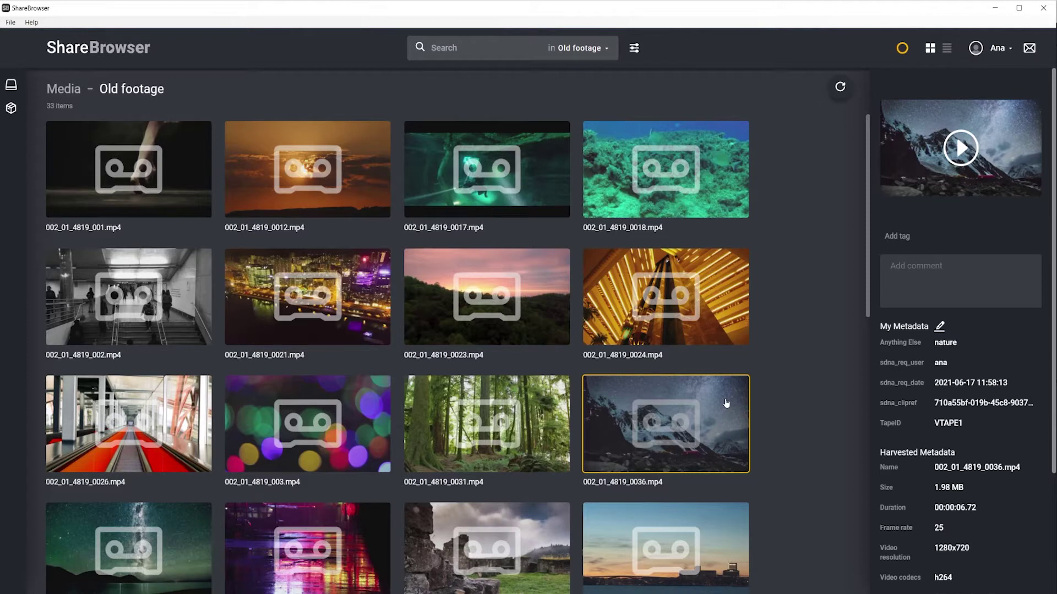
Delete the Old footage folder from the Media library and confirm permanent deletion.
{"action": "left_click", "coordinate": [70, 90]}
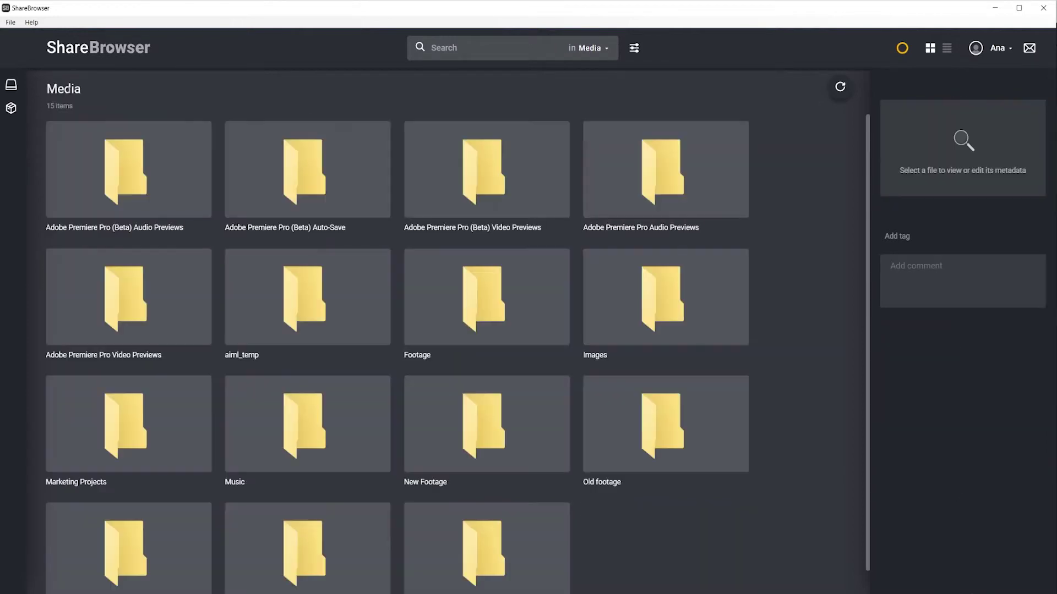
{"action": "right_click", "coordinate": [696, 436]}
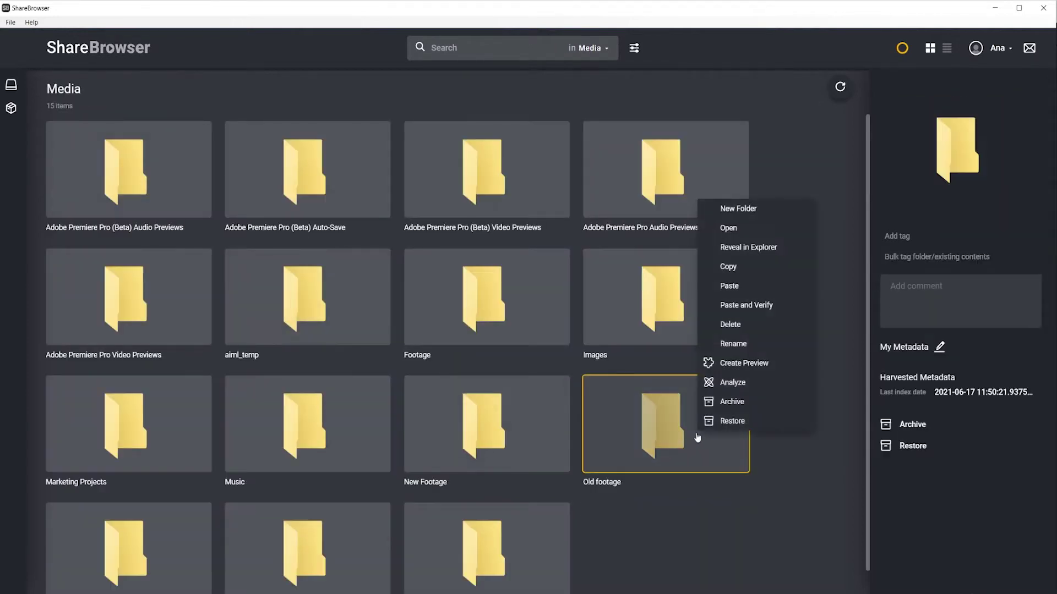
{"action": "left_click", "coordinate": [732, 329]}
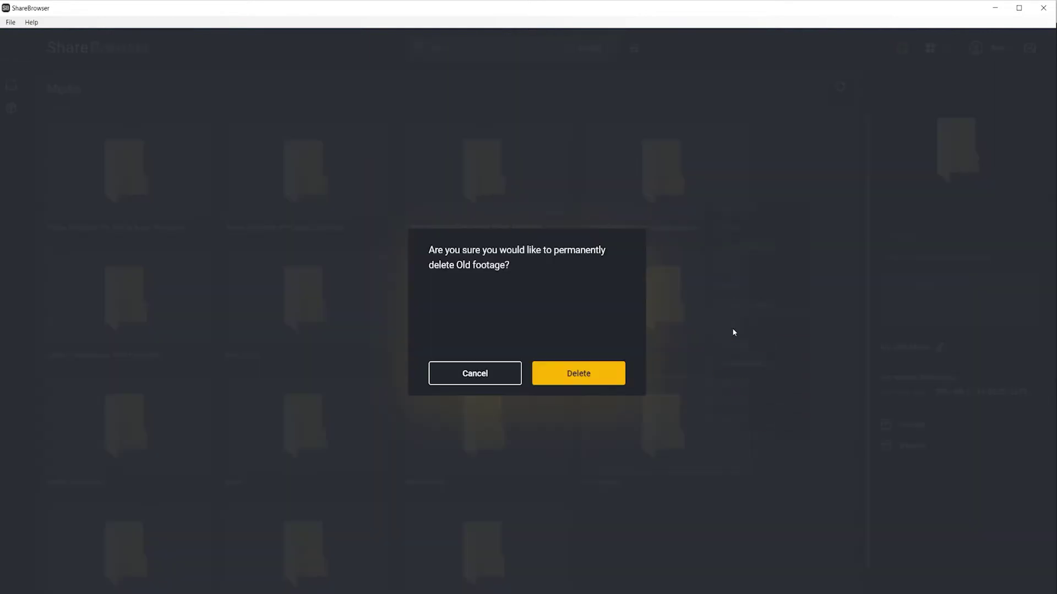
{"action": "left_click", "coordinate": [597, 374]}
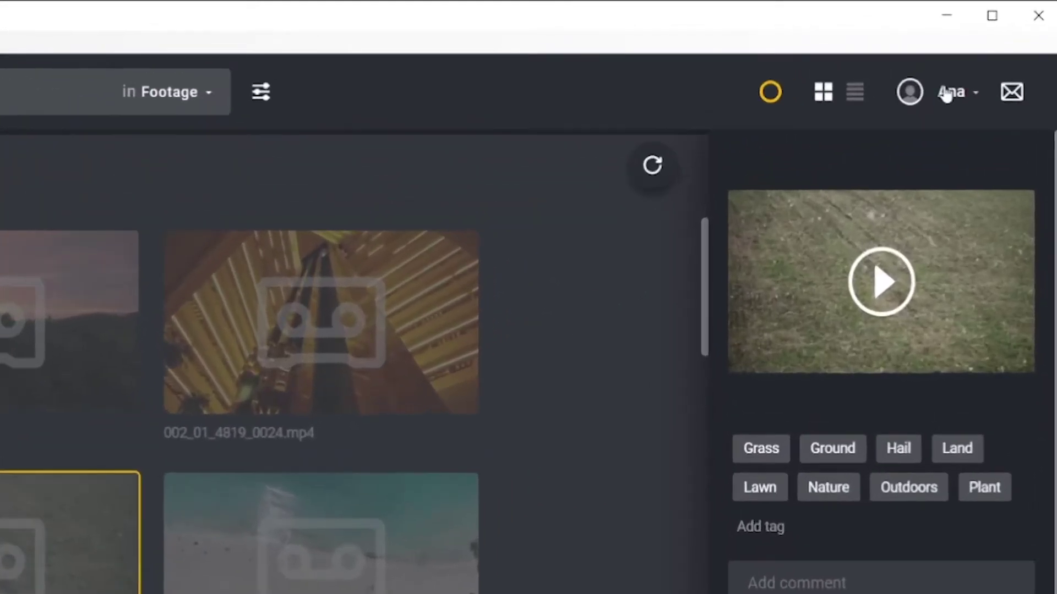
Turn off 'Show archived files that have been deleted' in Preferences and save.
{"action": "left_click", "coordinate": [998, 48]}
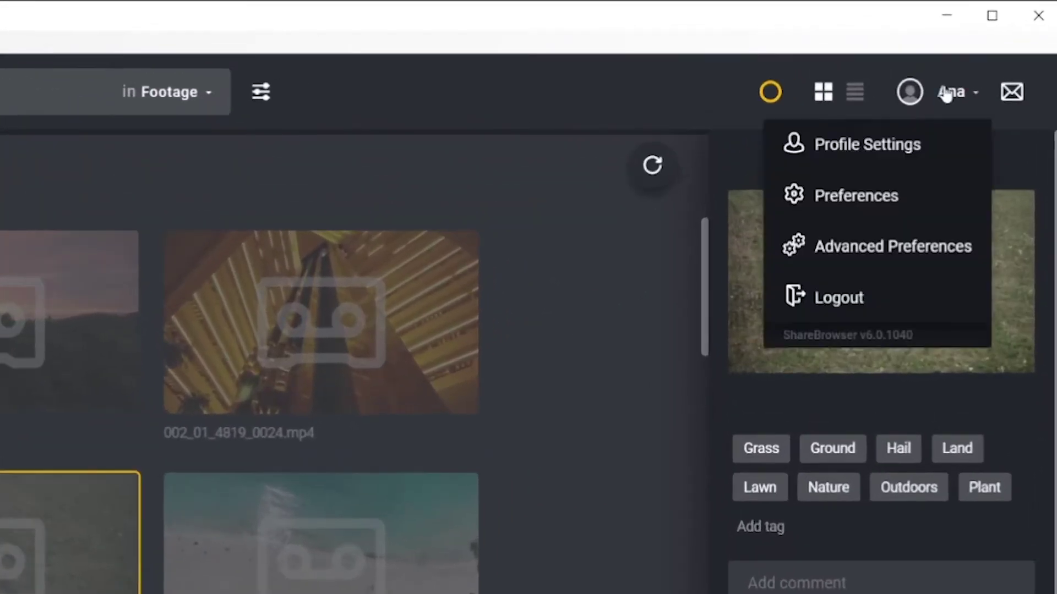
{"action": "left_click", "coordinate": [827, 196]}
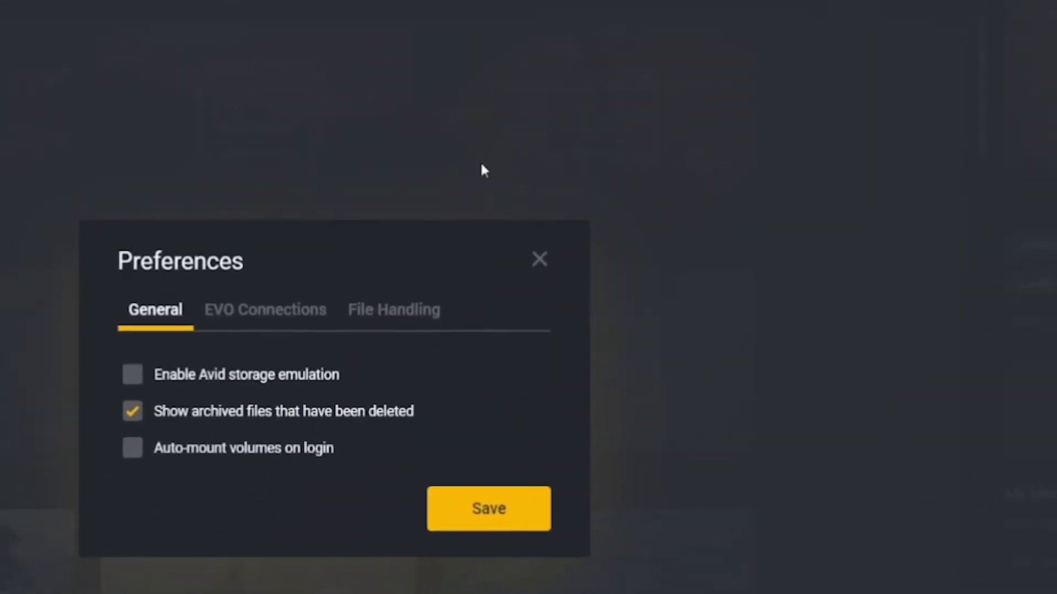
{"action": "left_click", "coordinate": [276, 329]}
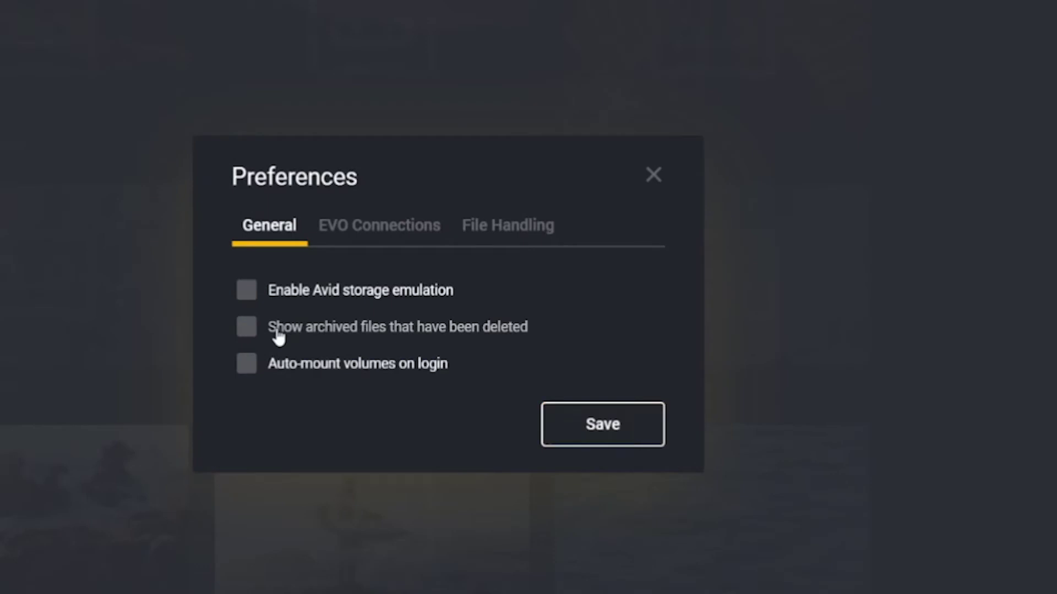
{"action": "left_click", "coordinate": [635, 424]}
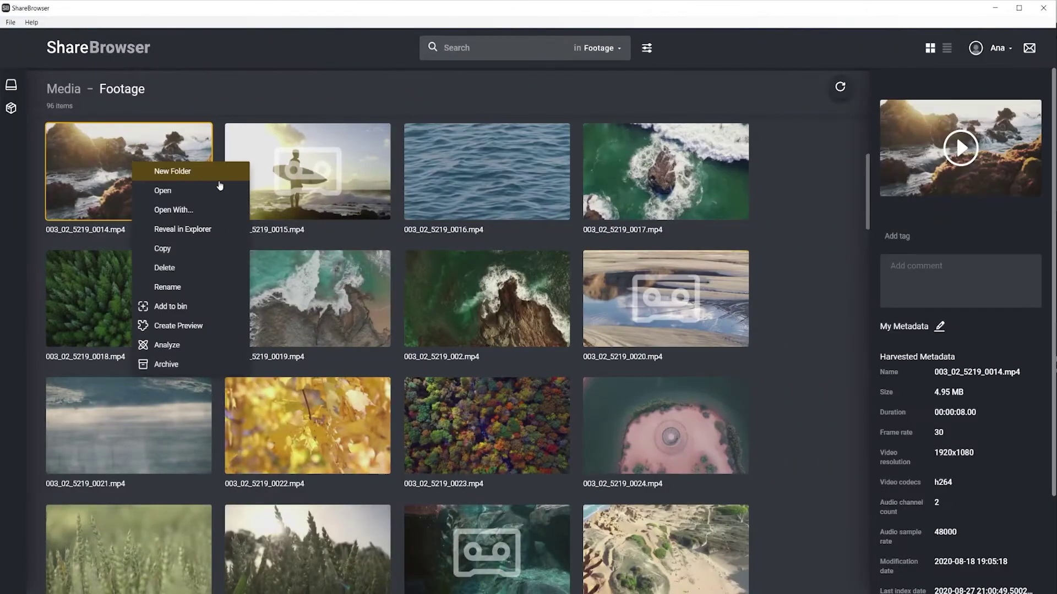
Archive clip 003_02_5219_0014, then re-enable 'Show archived files that have been deleted' and confirm logout.
{"action": "left_click", "coordinate": [227, 370]}
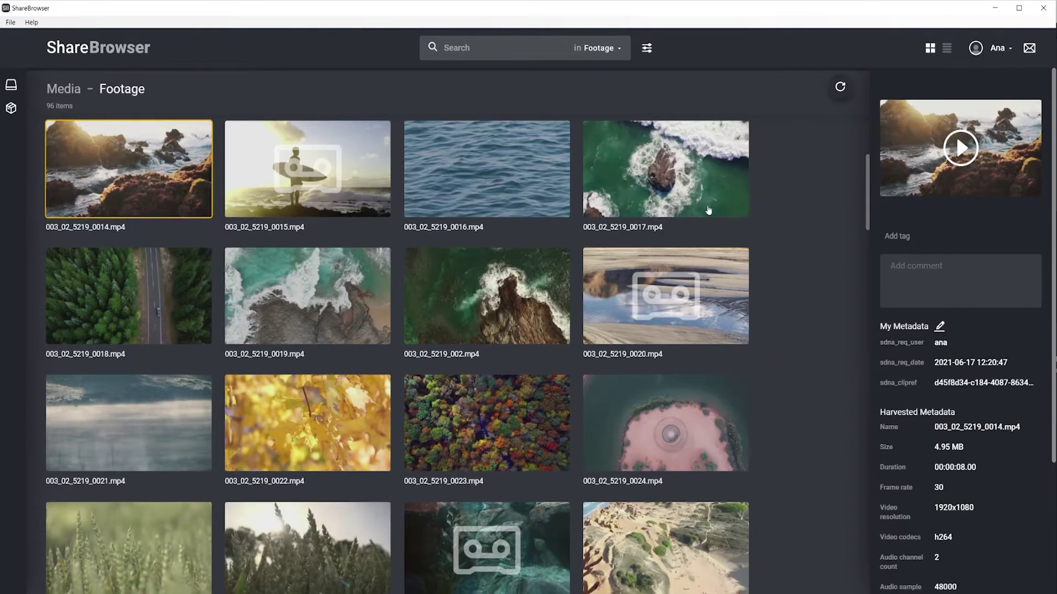
{"action": "left_click", "coordinate": [1002, 49]}
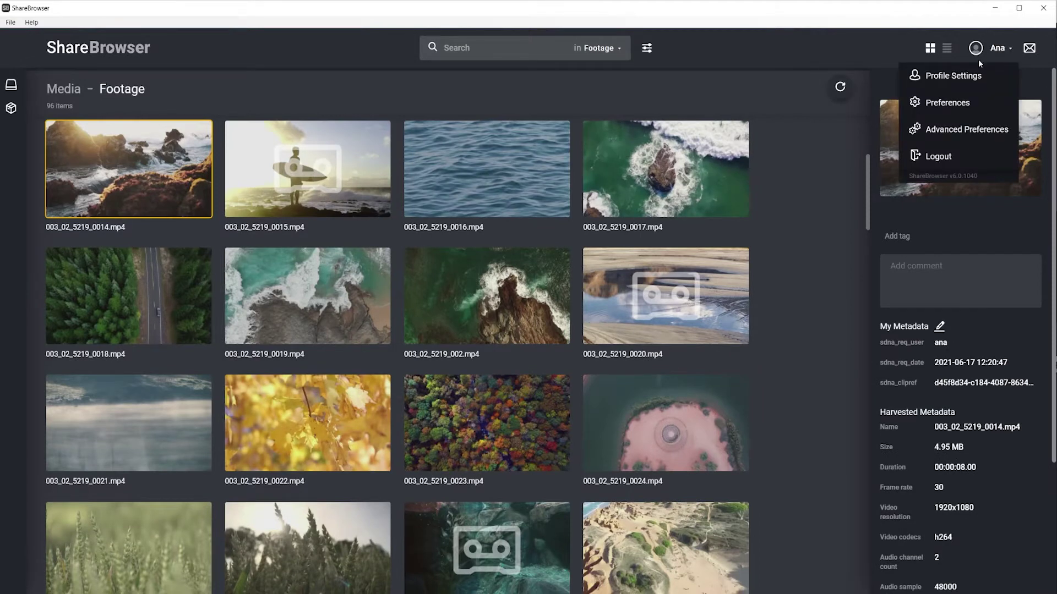
{"action": "left_click", "coordinate": [962, 99]}
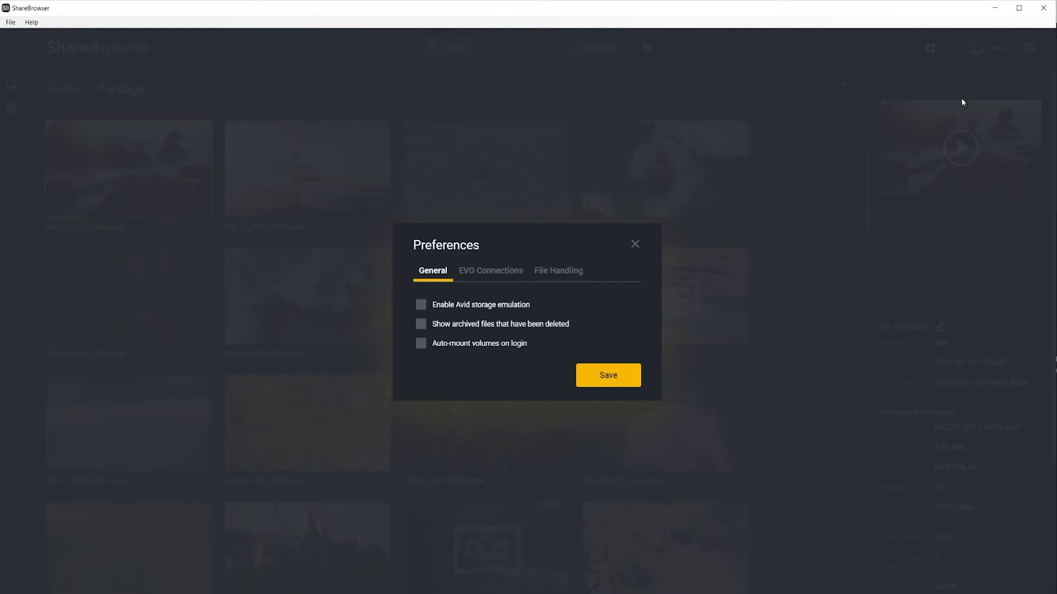
{"action": "left_click", "coordinate": [420, 324]}
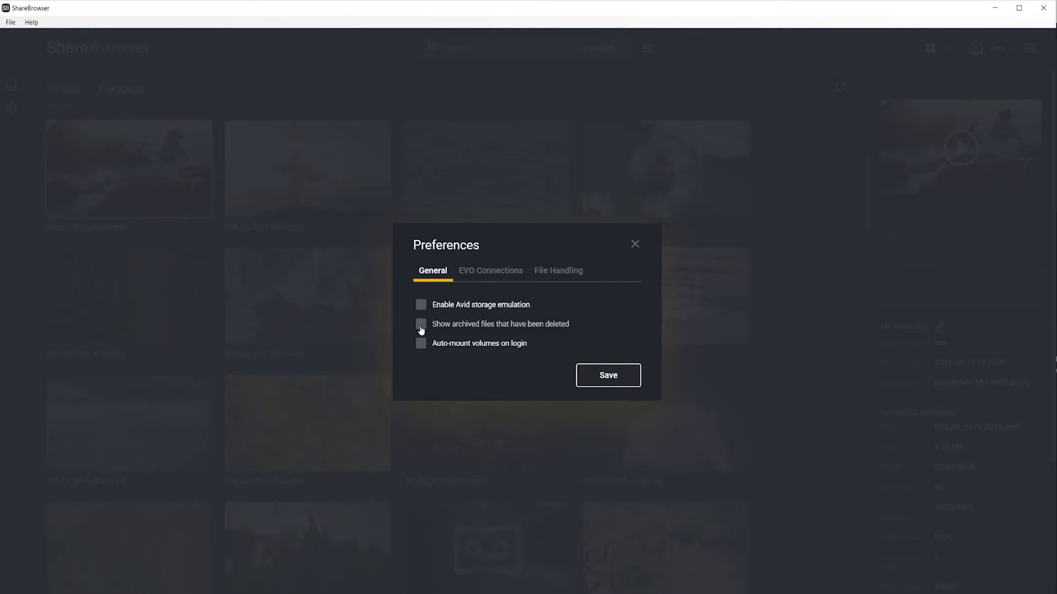
{"action": "left_click", "coordinate": [609, 376]}
{"action": "left_click", "coordinate": [601, 379]}
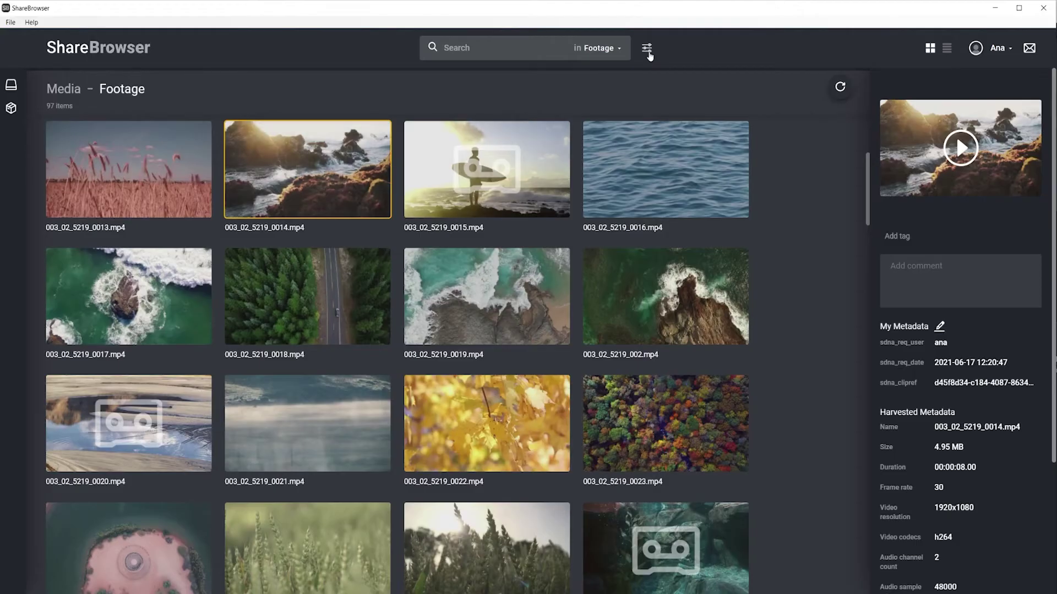
{"action": "left_click", "coordinate": [647, 51]}
Search for clips whose Tags field contains 'Ocean'.
{"action": "left_click", "coordinate": [321, 113]}
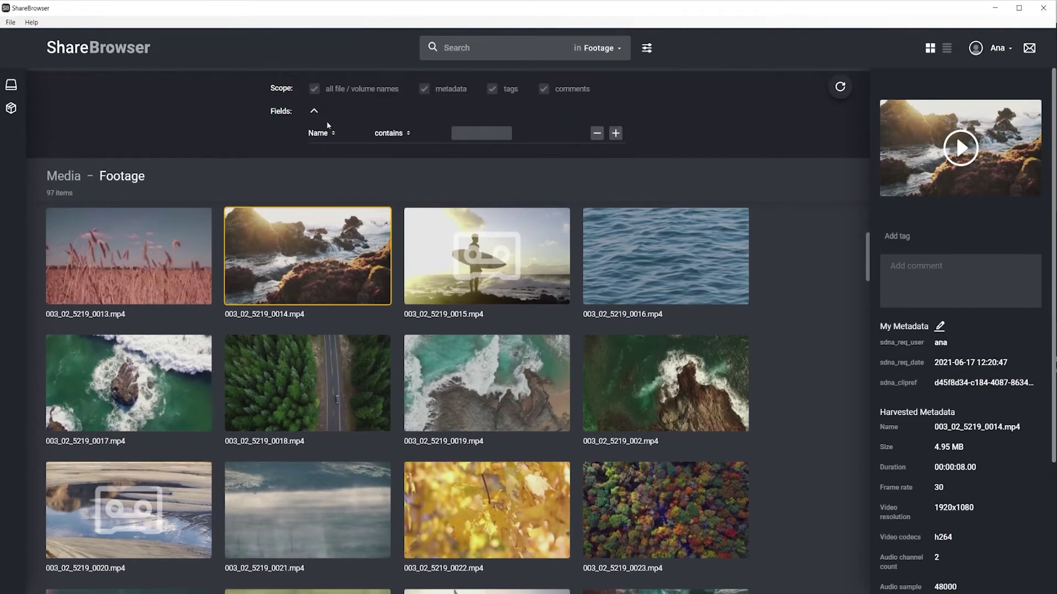
{"action": "left_click", "coordinate": [332, 135]}
{"action": "left_click", "coordinate": [311, 193]}
{"action": "left_click", "coordinate": [479, 136]}
{"action": "type", "text": "Ocean"}
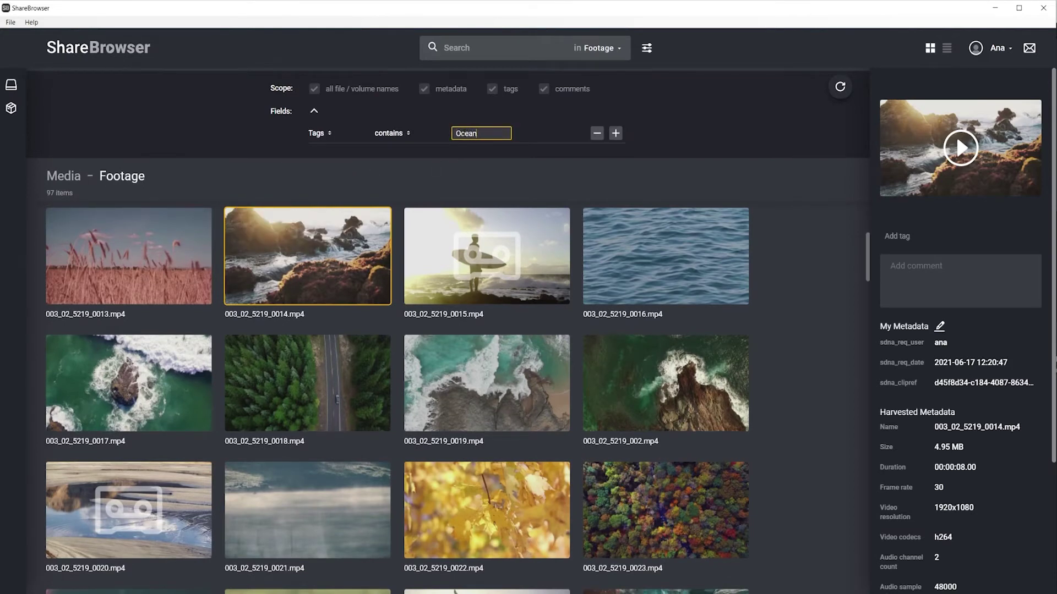
{"action": "key", "text": "Return"}
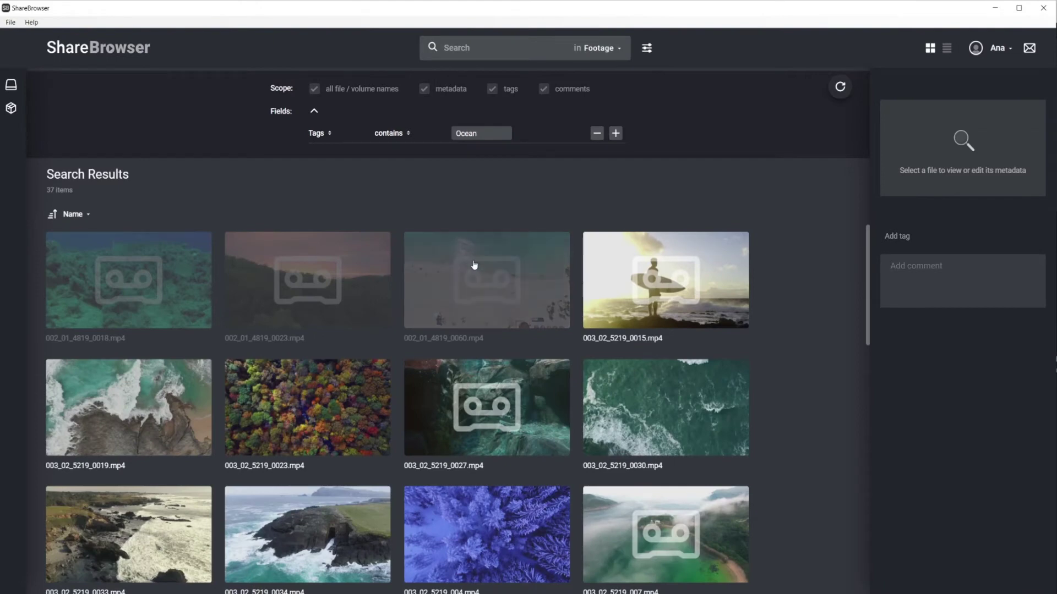
Restore the three archived clips, starting with 002_01_4819_0060.mp4, from the 37 Ocean results.
{"action": "left_click", "coordinate": [479, 293]}
{"action": "left_click", "coordinate": [186, 296], "text": "shift"}
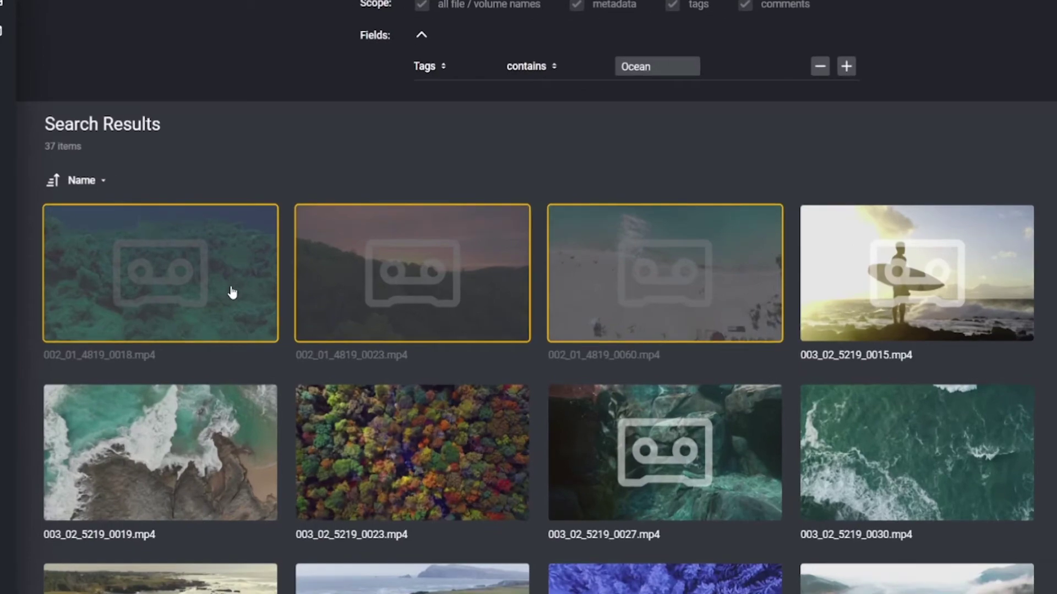
{"action": "right_click", "coordinate": [185, 295]}
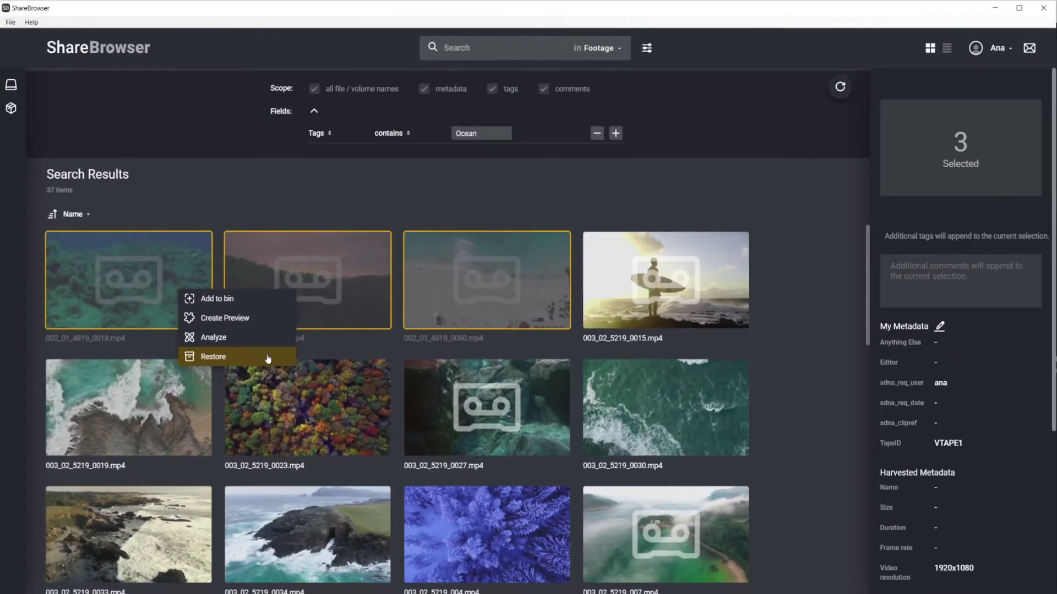
{"action": "left_click", "coordinate": [267, 357]}
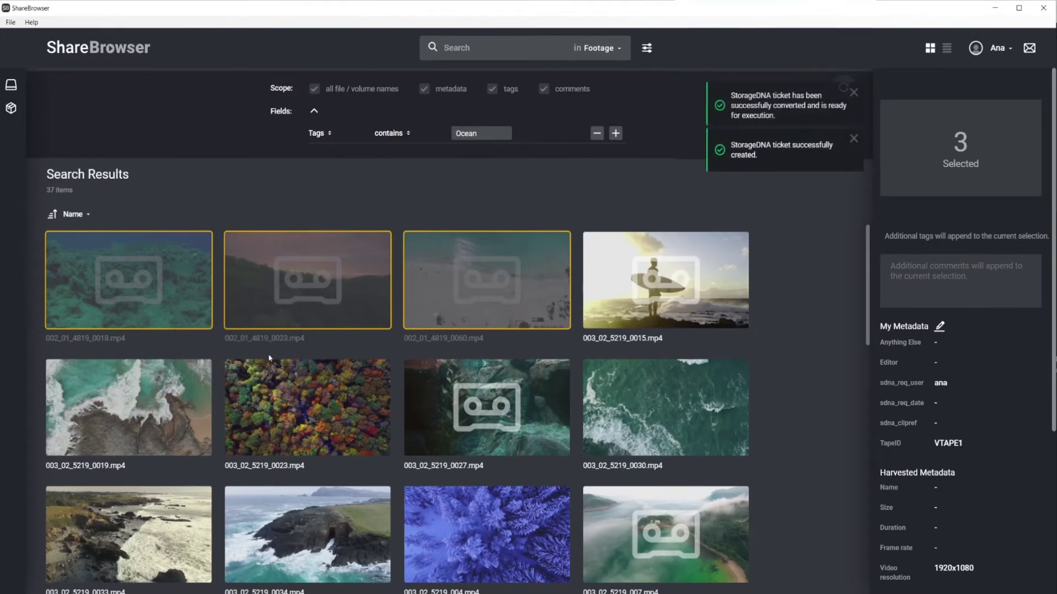
Search tags for 'Nature', preview 002_01_4819_0046.mp4, and restore that clip from the archive.
{"action": "double_click", "coordinate": [489, 133]}
{"action": "type", "text": "Nature"}
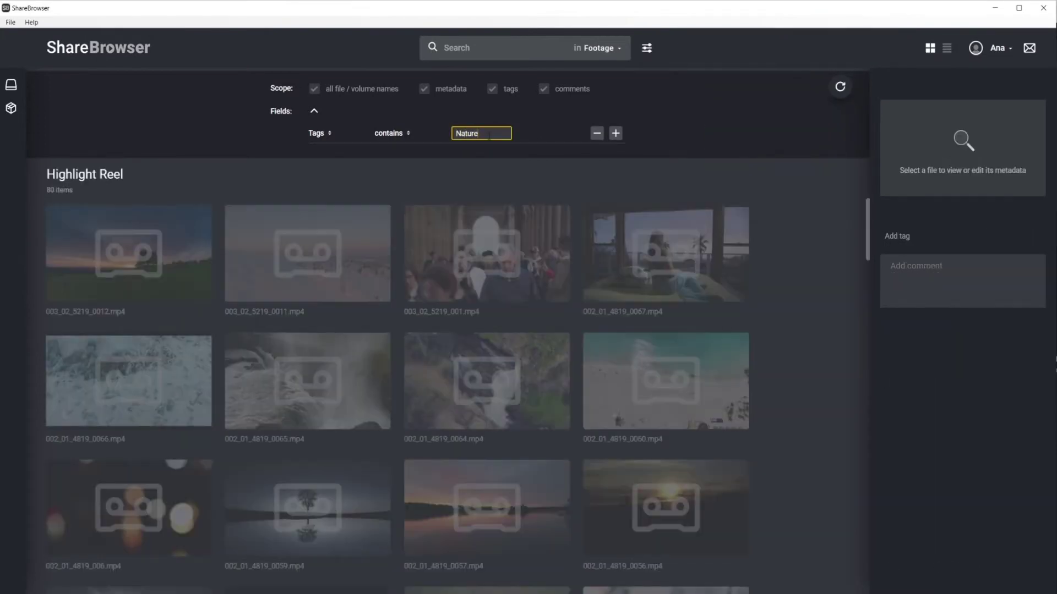
{"action": "key", "text": "Return"}
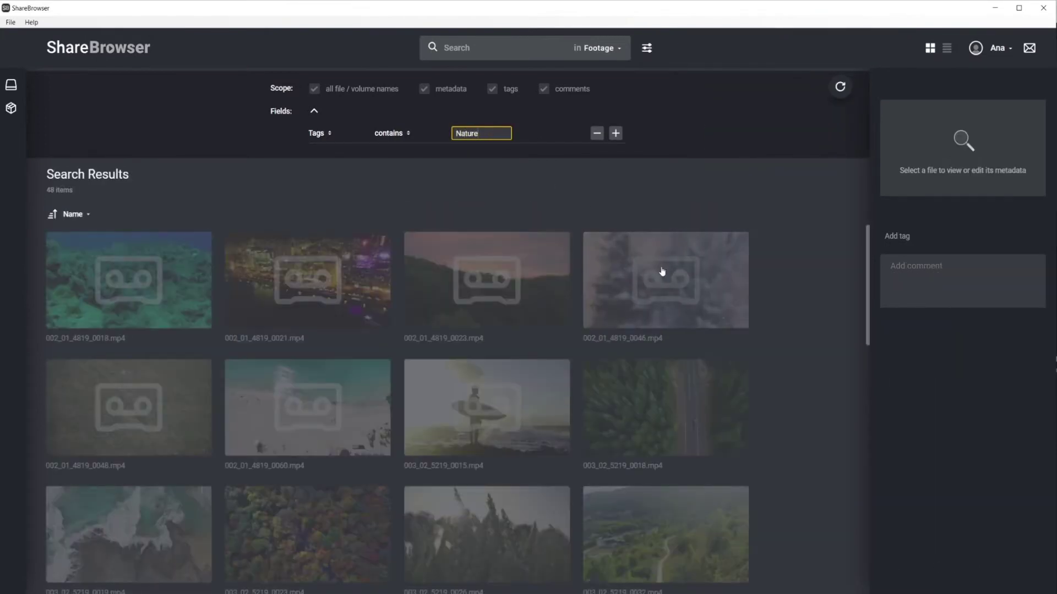
{"action": "left_click", "coordinate": [672, 282]}
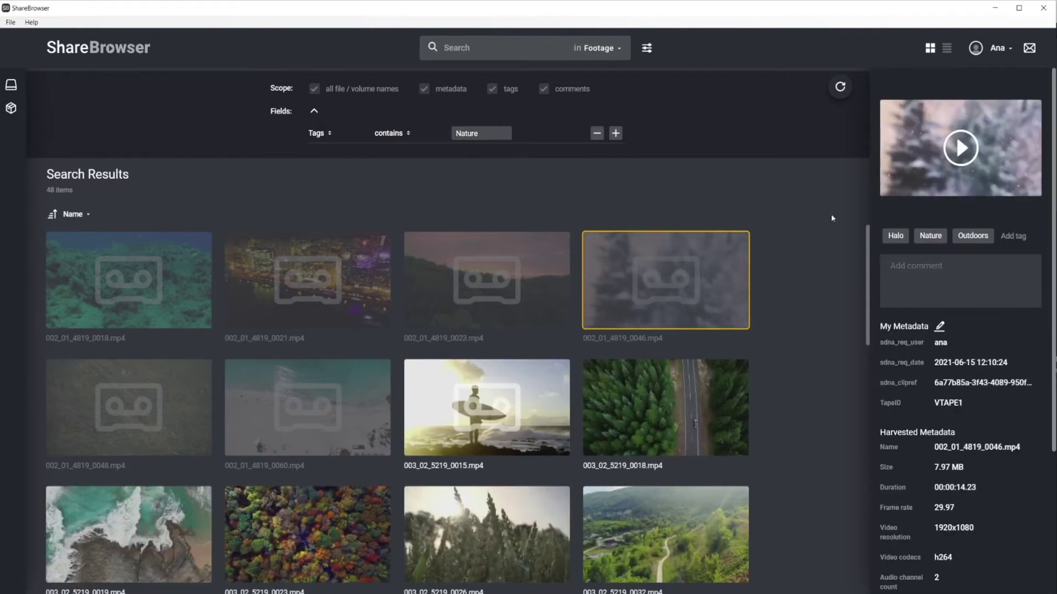
{"action": "left_click", "coordinate": [961, 149]}
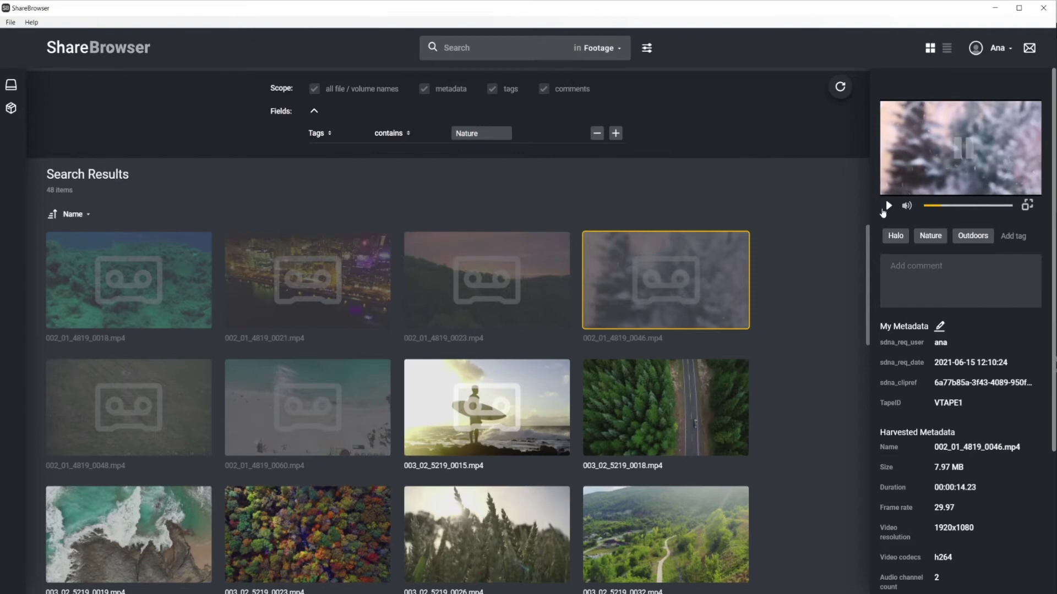
{"action": "right_click", "coordinate": [715, 266]}
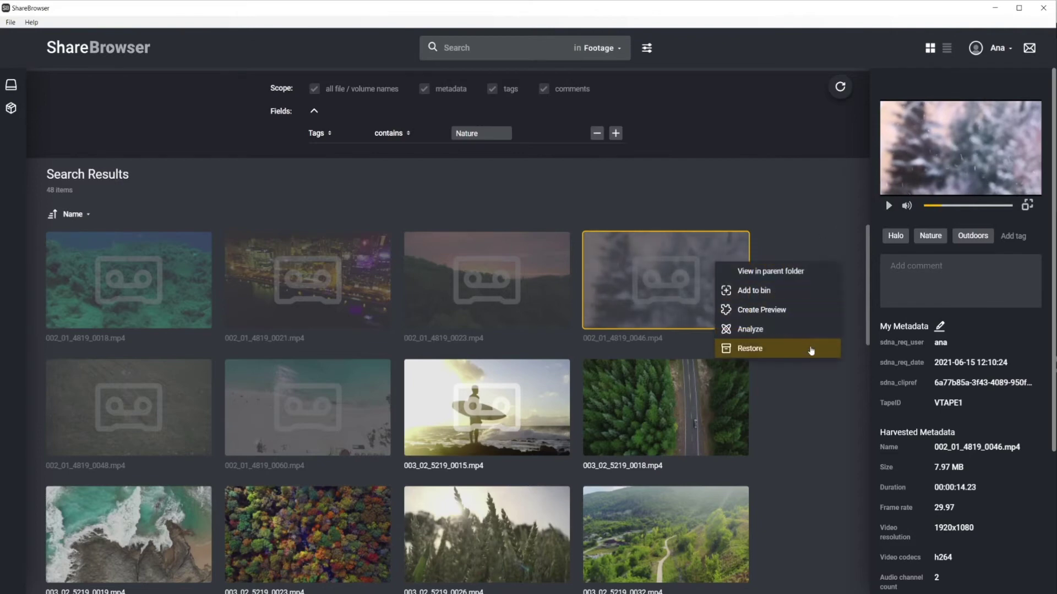
{"action": "left_click", "coordinate": [809, 349]}
{"action": "left_click", "coordinate": [665, 286]}
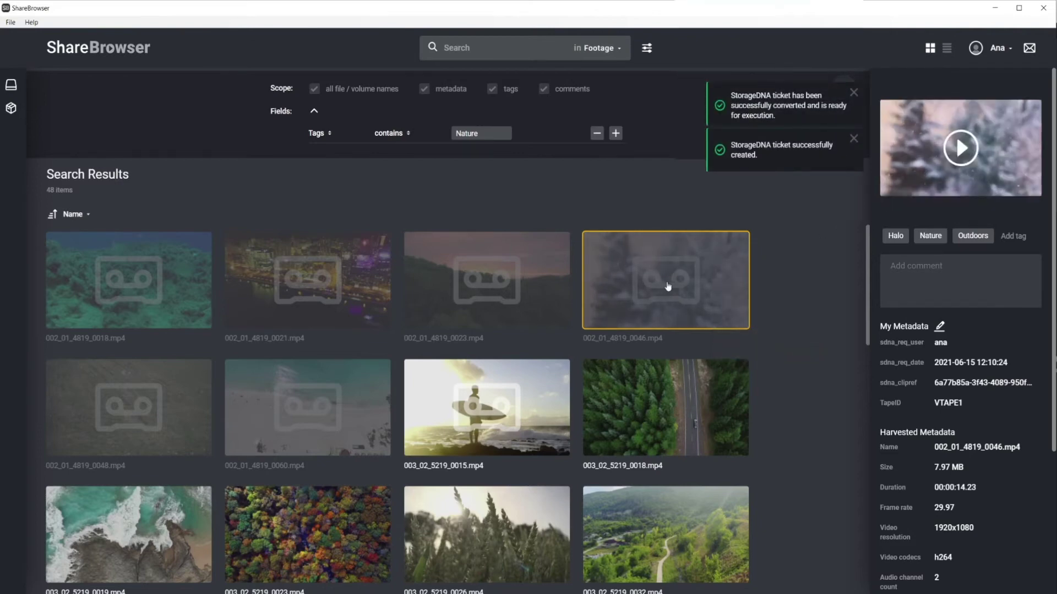
Create an Analyze task for clip 003_02_5219_0018.mp4.
{"action": "left_click", "coordinate": [663, 418]}
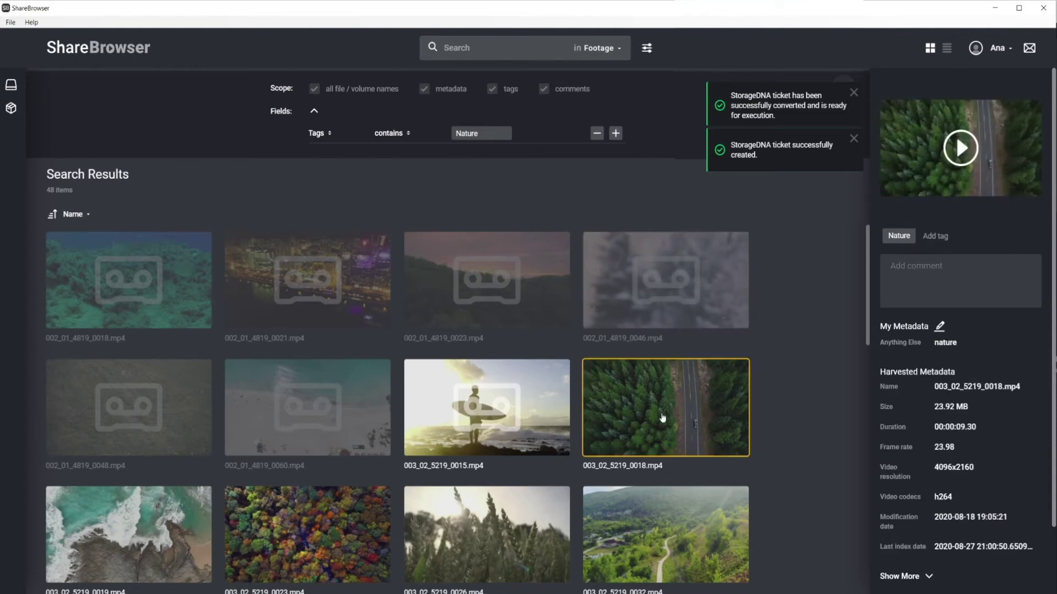
{"action": "right_click", "coordinate": [667, 417]}
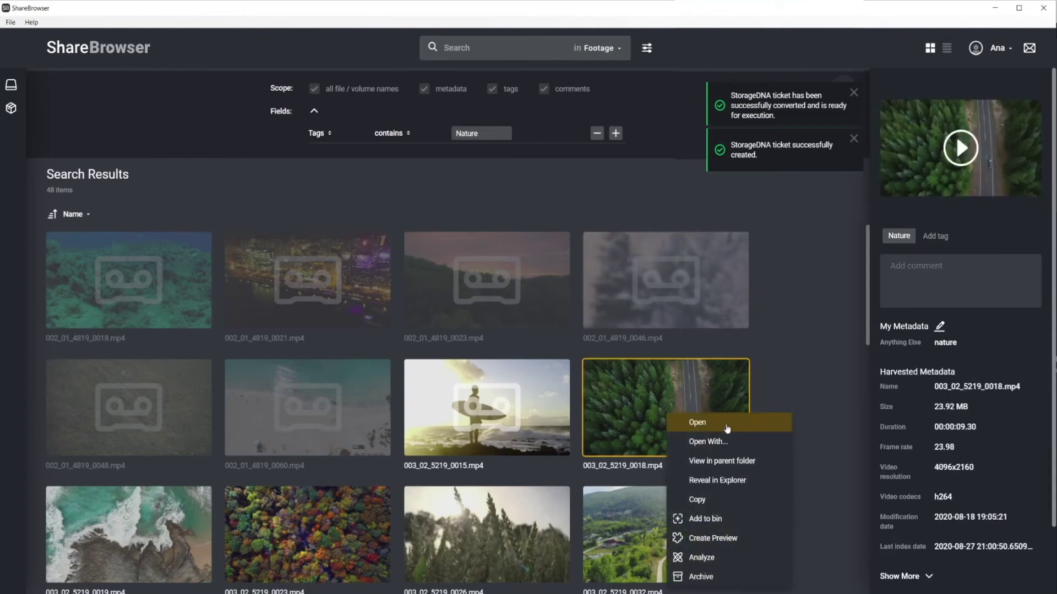
{"action": "left_click", "coordinate": [766, 562]}
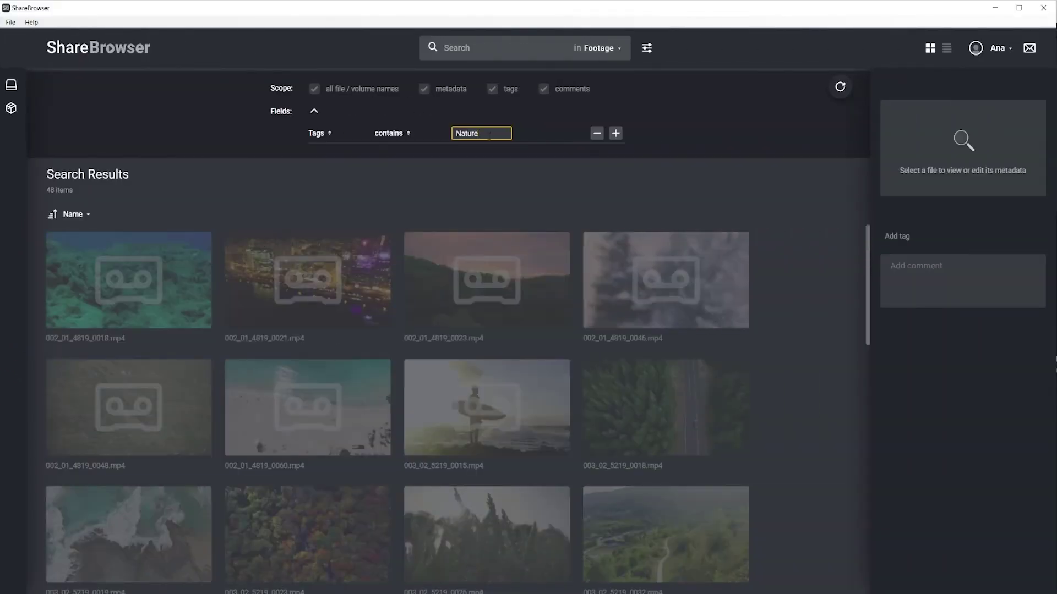
Preview 002_01_4819_0046.mp4, archive 003_02_5219_0023.mp4, and request another restore of 002_01_4819_0046.
{"action": "left_click", "coordinate": [673, 284]}
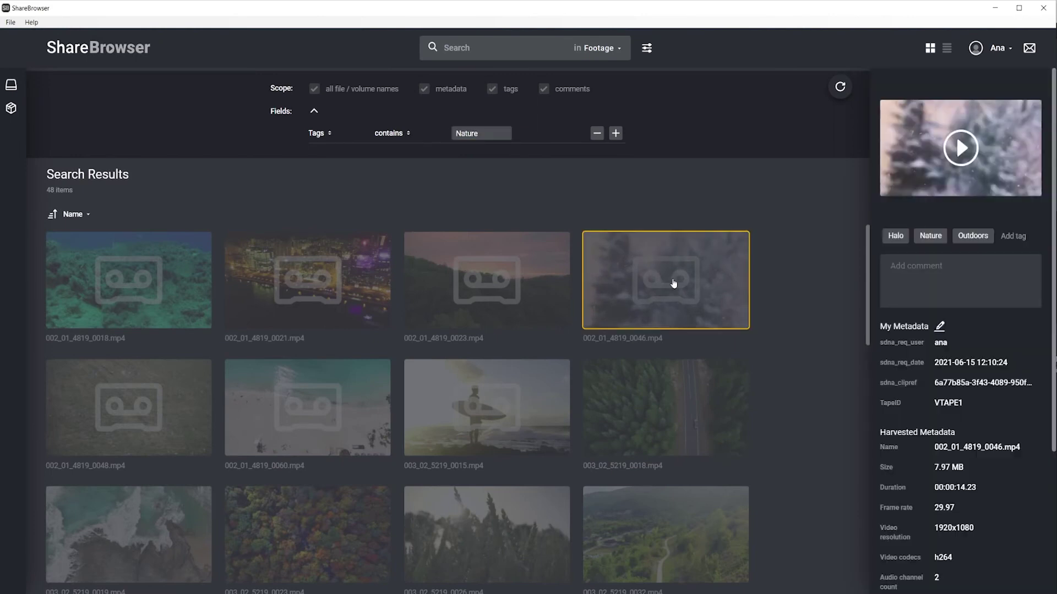
{"action": "left_click", "coordinate": [960, 148]}
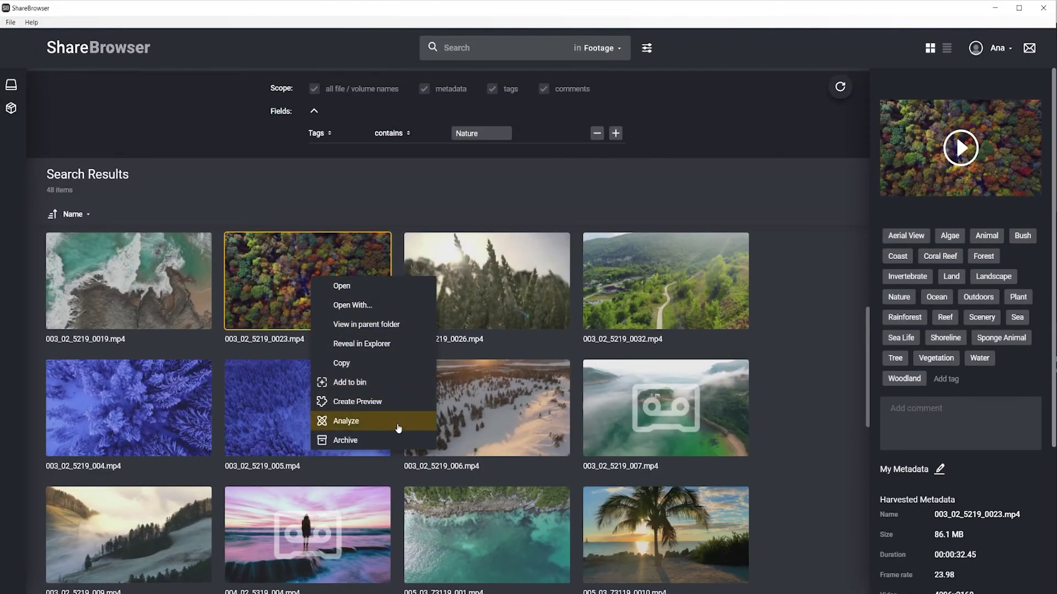
{"action": "left_click", "coordinate": [400, 442]}
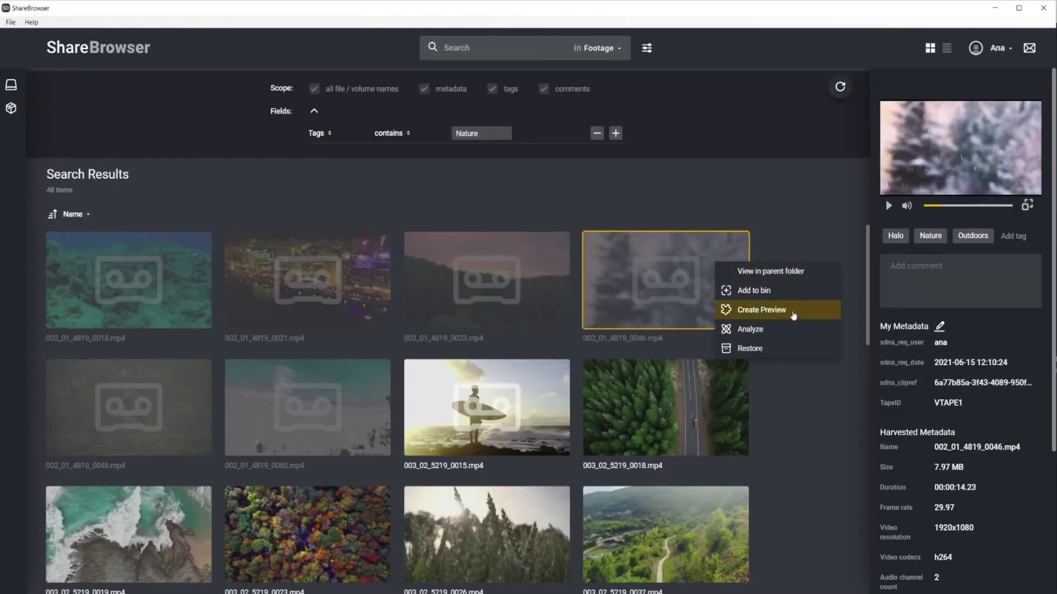
{"action": "left_click", "coordinate": [809, 348]}
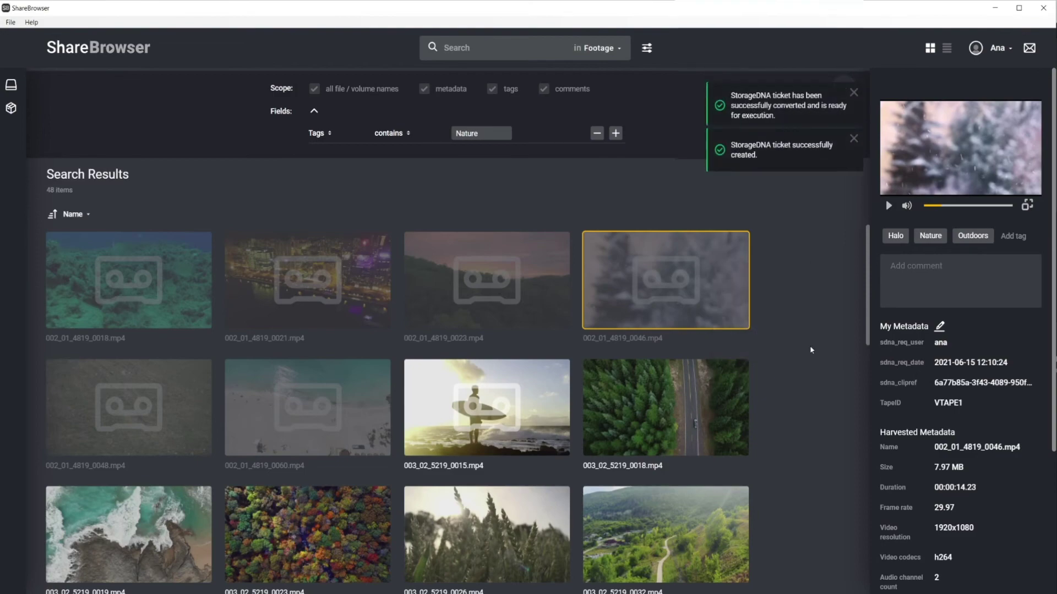